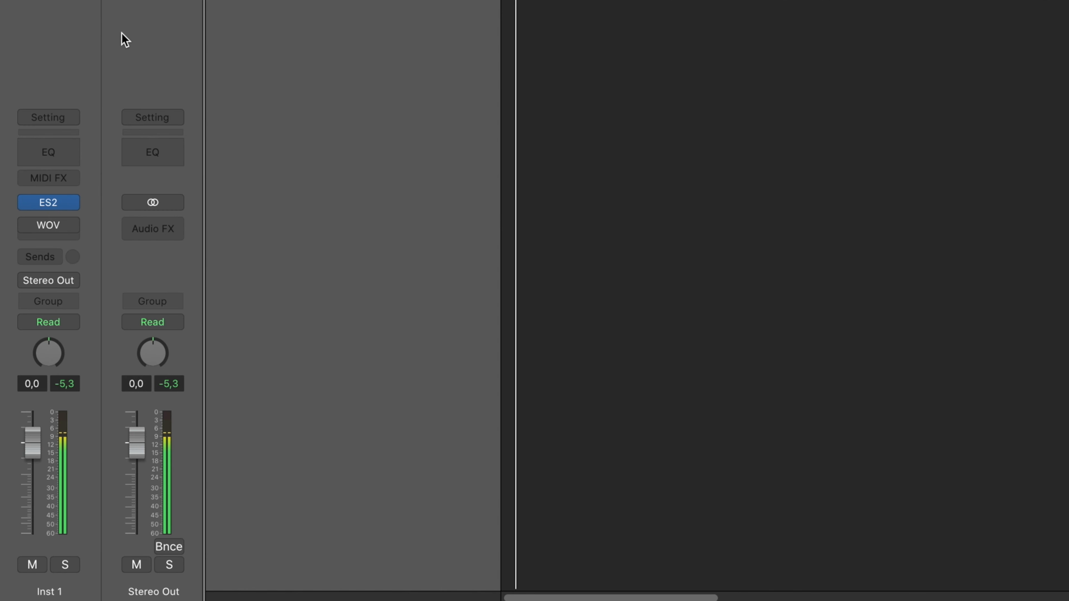
pyautogui.moveTo(41, 441); pyautogui.dragTo(86, 428)
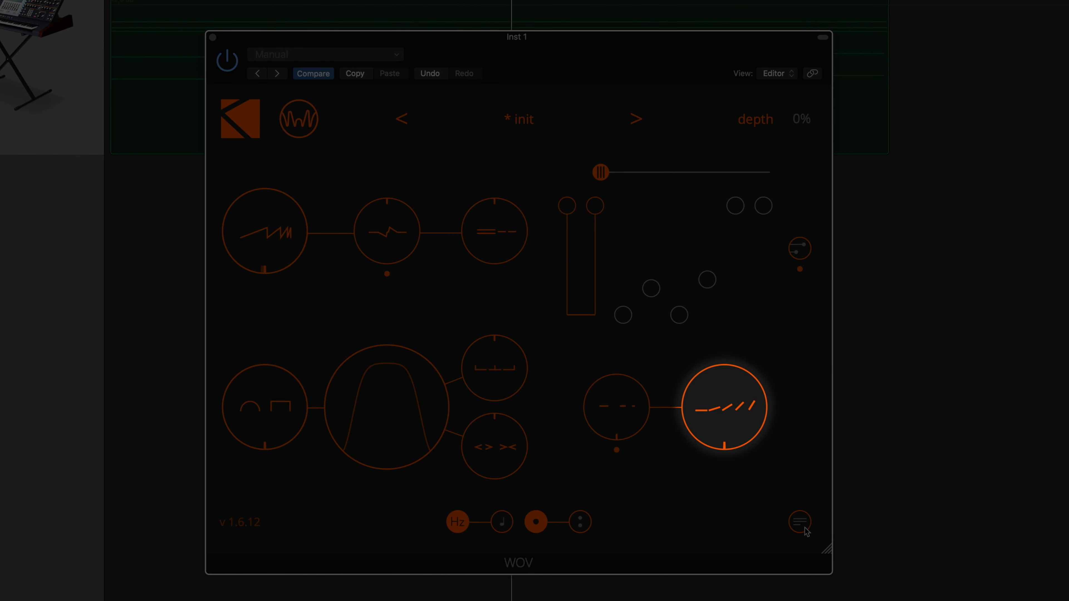
pyautogui.click(805, 527)
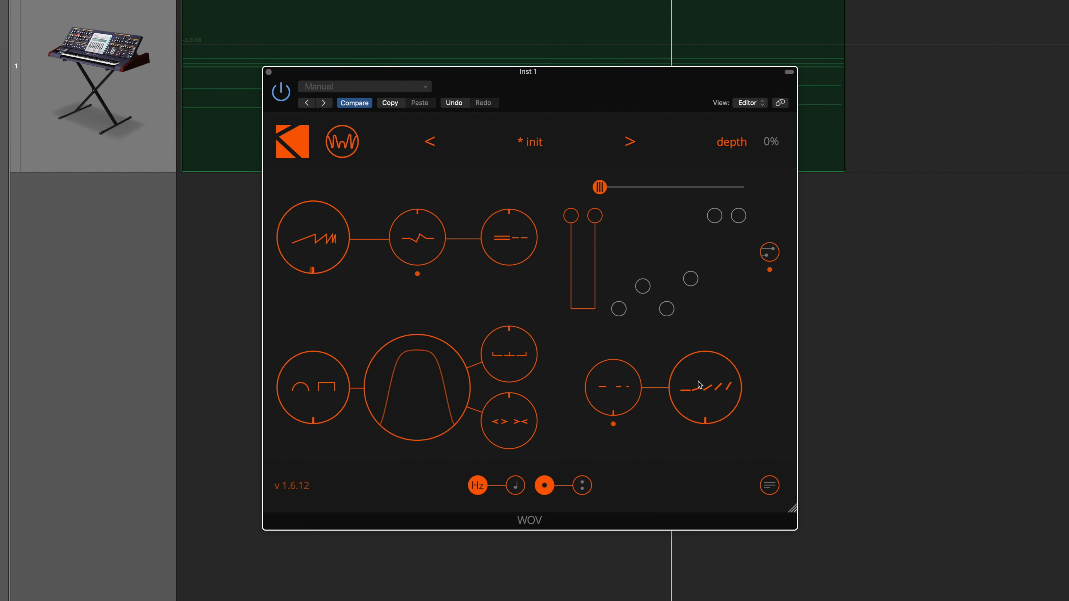
# Step: Sweep the tremolo depth up to 96% and back down to 13%
pyautogui.moveTo(700, 377); pyautogui.dragTo(699, 342)
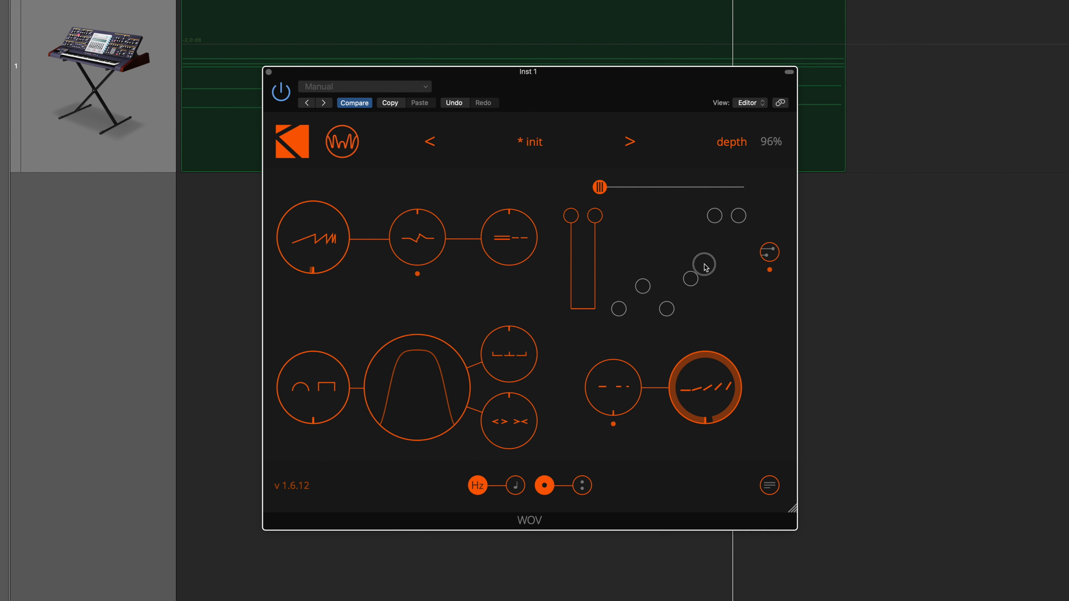
pyautogui.moveTo(706, 267); pyautogui.dragTo(715, 322)
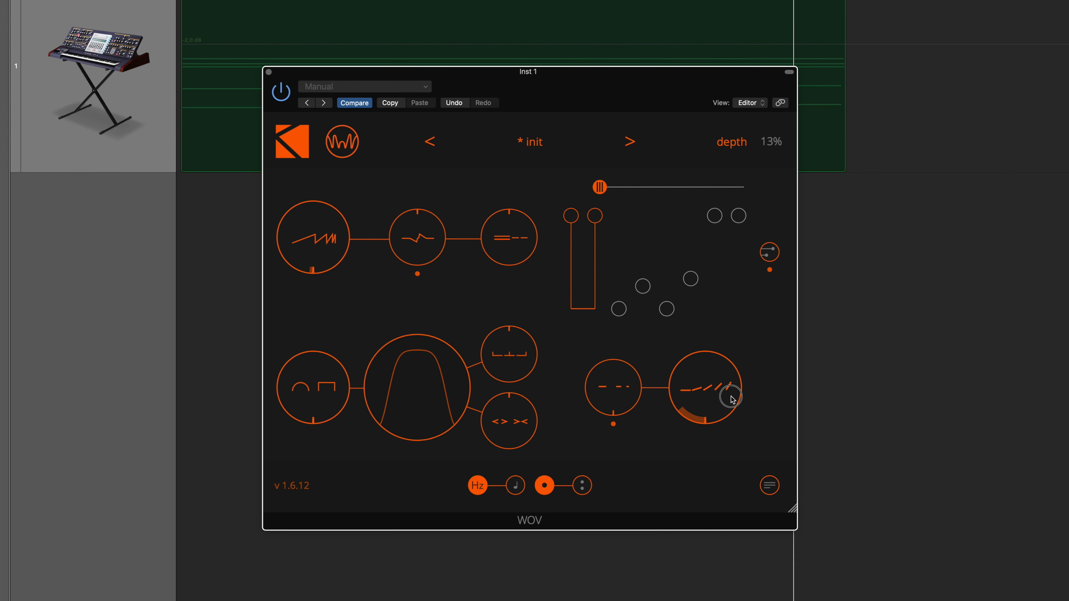
pyautogui.moveTo(733, 399); pyautogui.dragTo(733, 402)
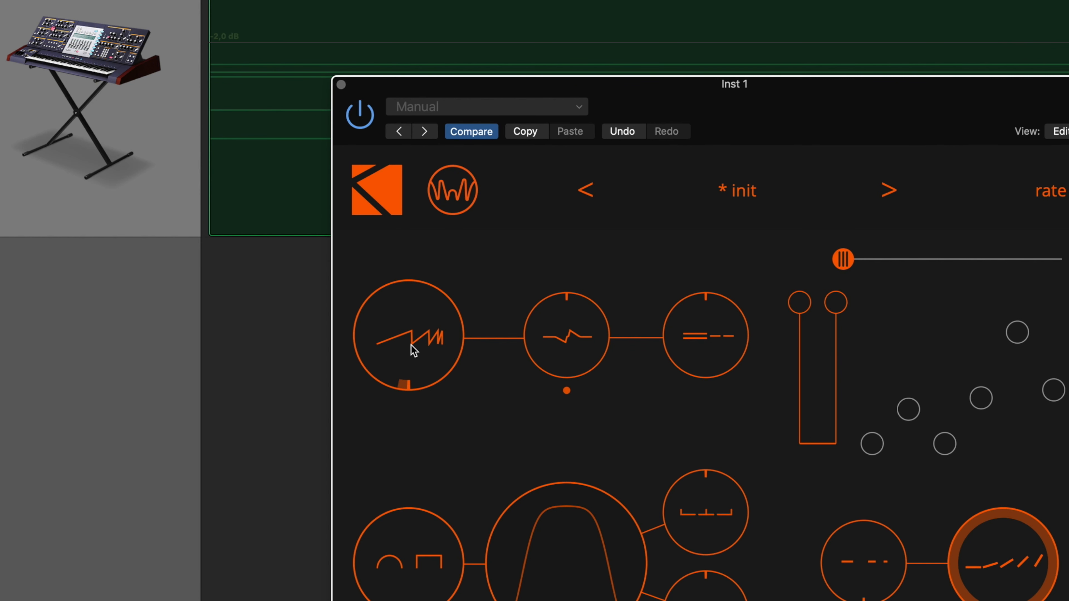
# Step: Raise the free-running modulation rate to about 9.5 Hz and fine-tune it slightly downward
pyautogui.moveTo(413, 351); pyautogui.dragTo(451, 333)
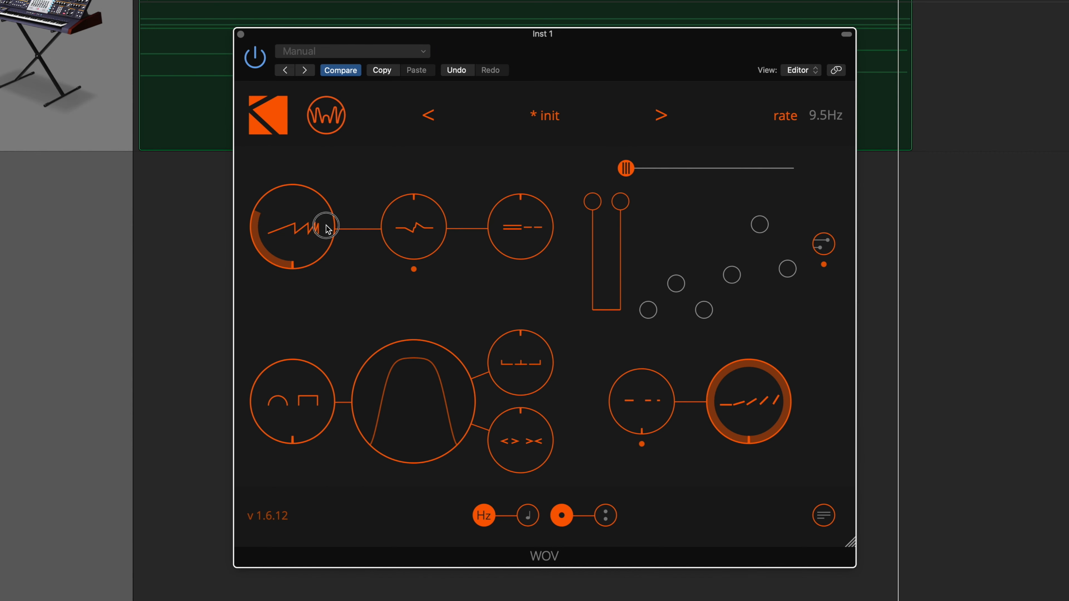
pyautogui.moveTo(328, 229); pyautogui.dragTo(334, 244)
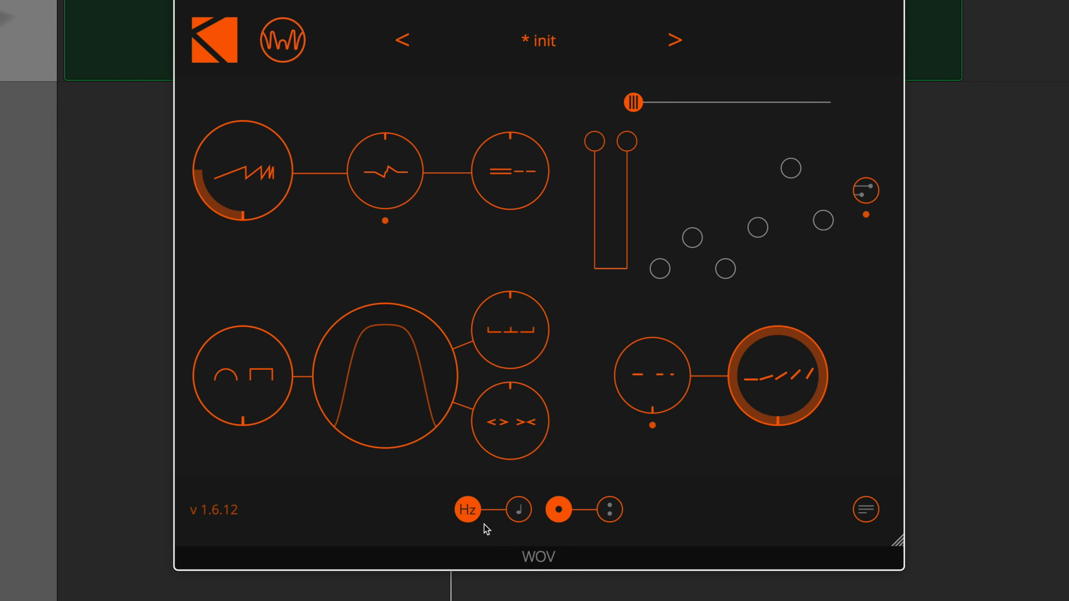
# Step: Switch the modulation rate to tempo-synced note values and adjust the note fraction's numerator and denominator
pyautogui.click(519, 514)
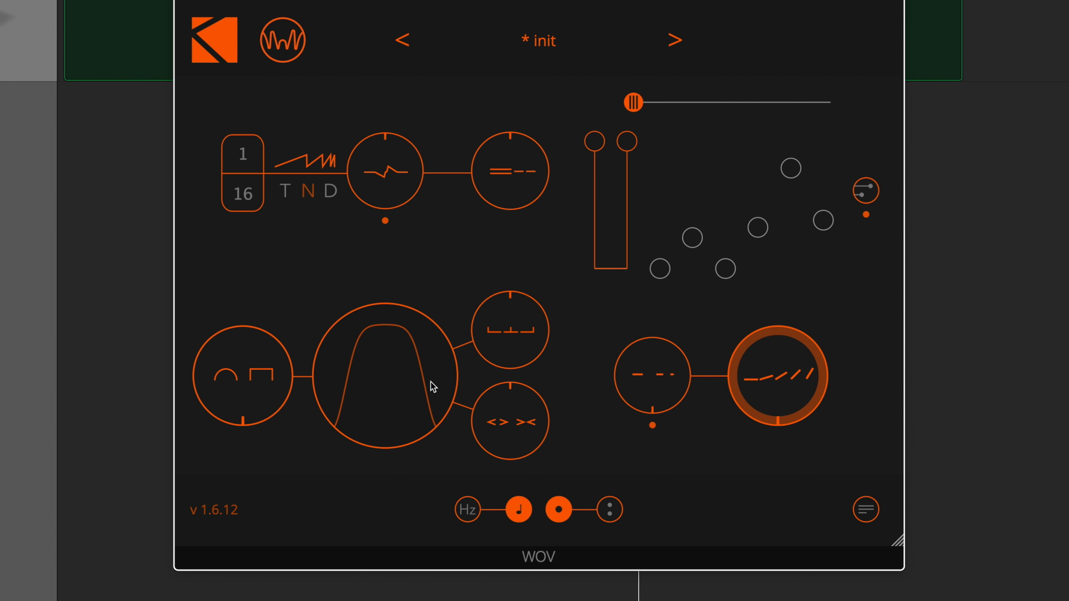
pyautogui.moveTo(246, 187); pyautogui.dragTo(244, 136)
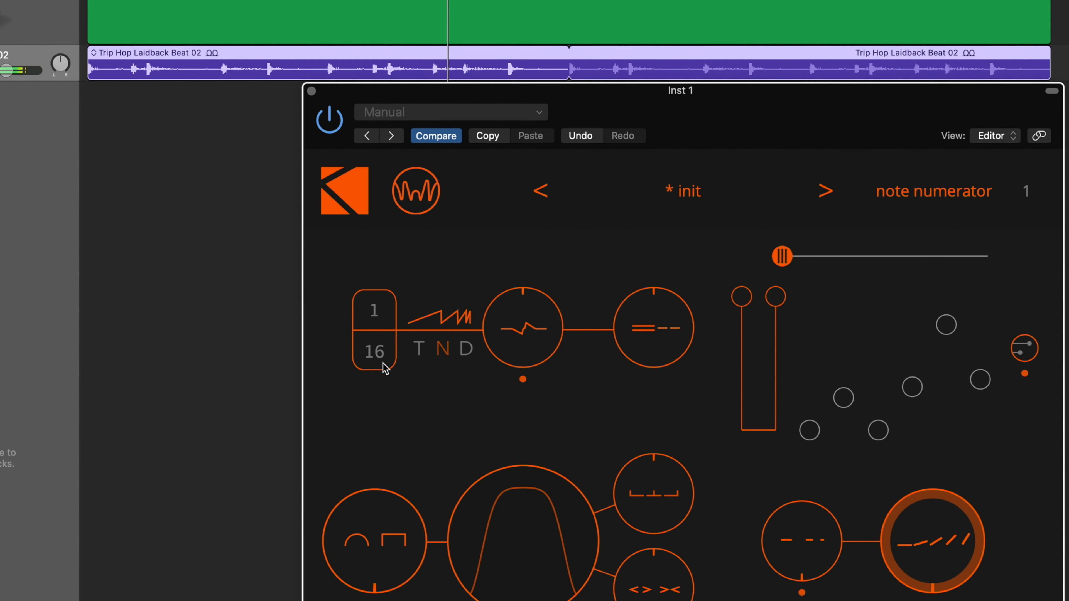
pyautogui.moveTo(379, 358); pyautogui.dragTo(384, 386)
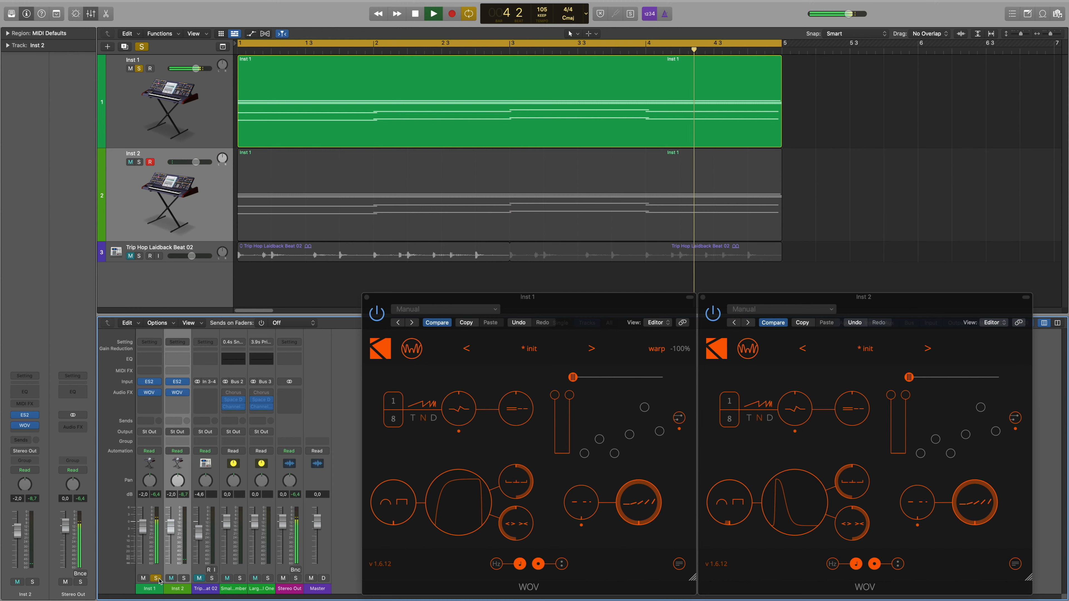
# Step: Toggle the solo of the Inst 1 channel off and on to compare the two differently shaped tremolo tracks
pyautogui.click(156, 579)
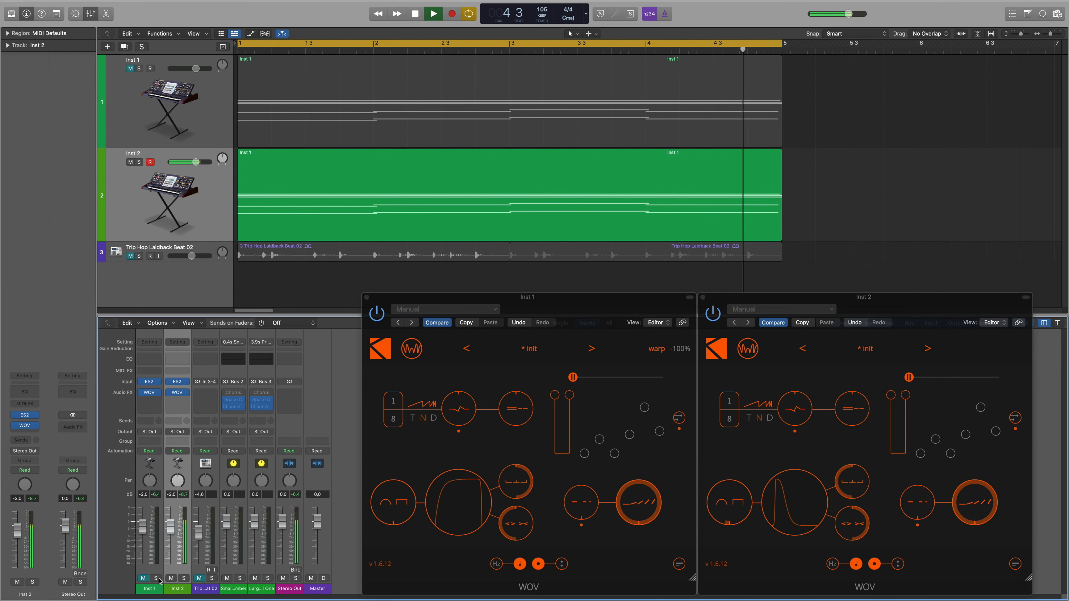
pyautogui.click(156, 579)
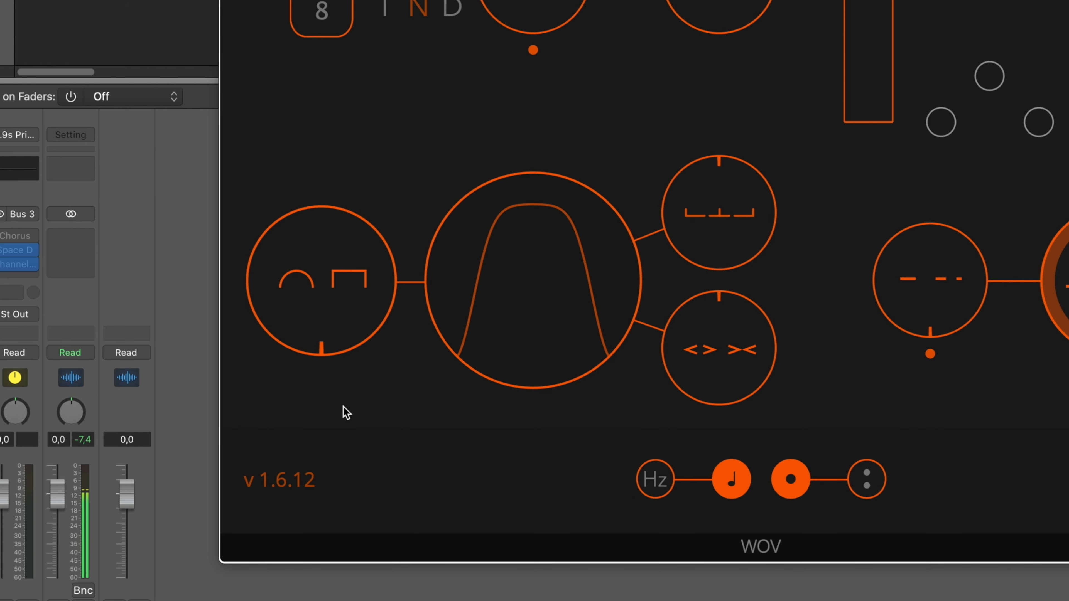
# Step: Sweep the wave parameter between 0% and 100% to alternate the waveform between rounded and square
pyautogui.moveTo(306, 342); pyautogui.dragTo(299, 117)
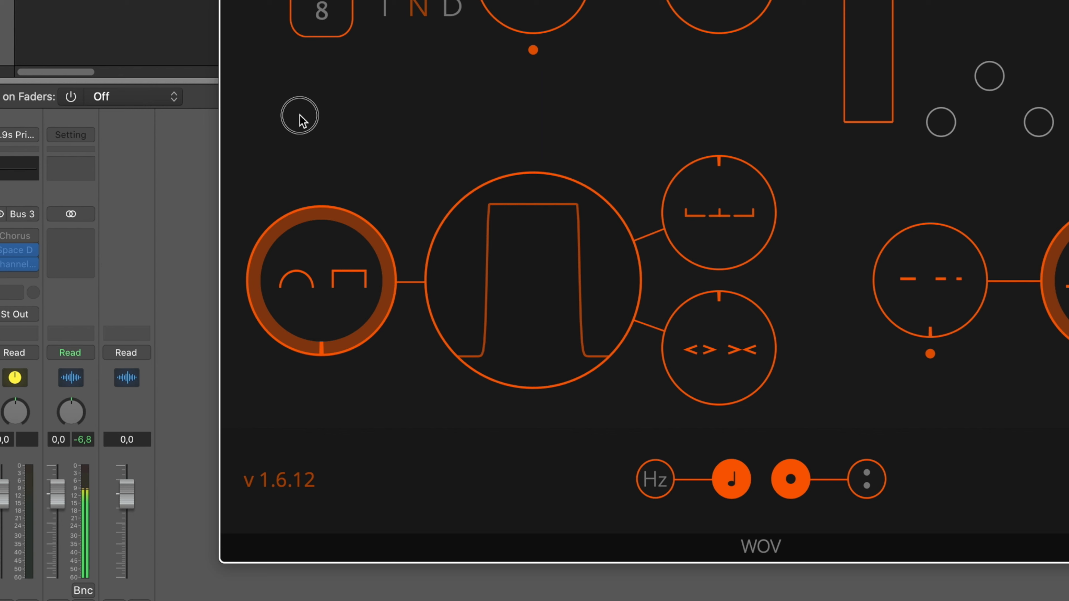
pyautogui.moveTo(305, 94); pyautogui.dragTo(381, 408)
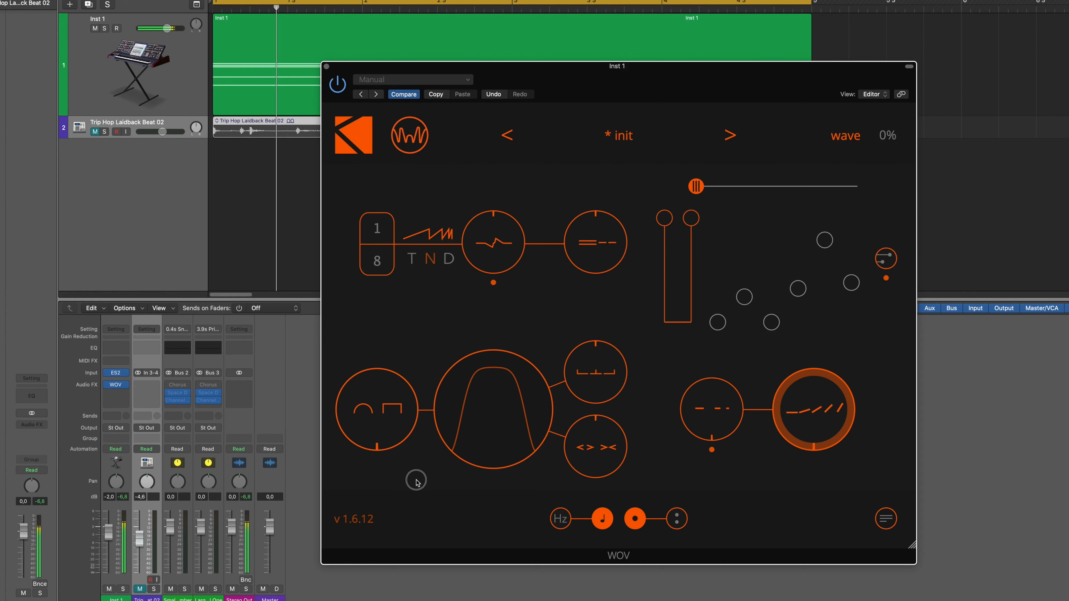
pyautogui.moveTo(396, 414); pyautogui.dragTo(410, 315)
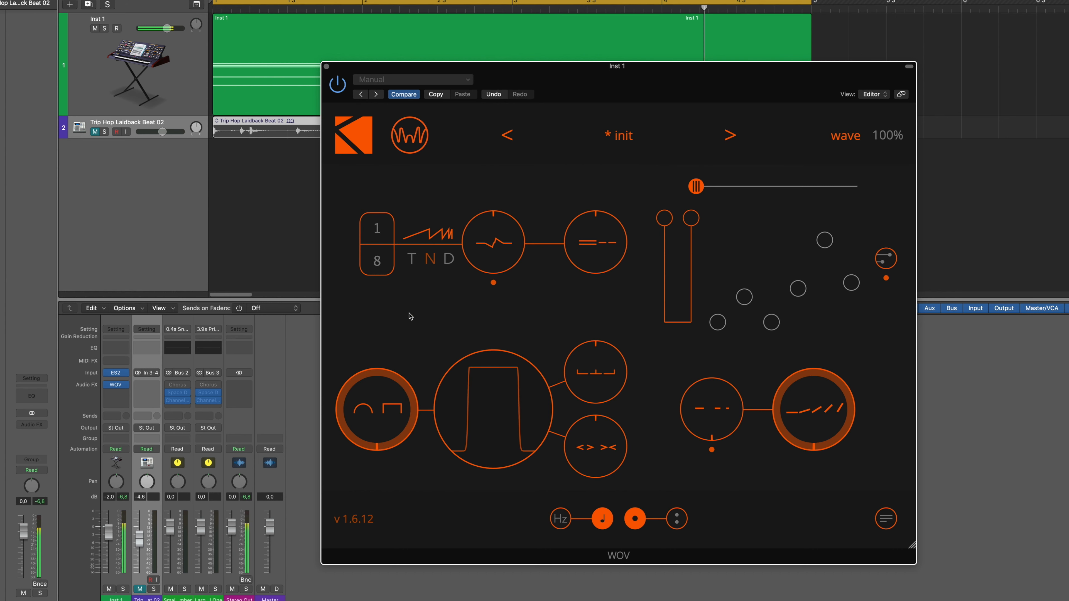
pyautogui.moveTo(389, 273); pyautogui.dragTo(376, 261)
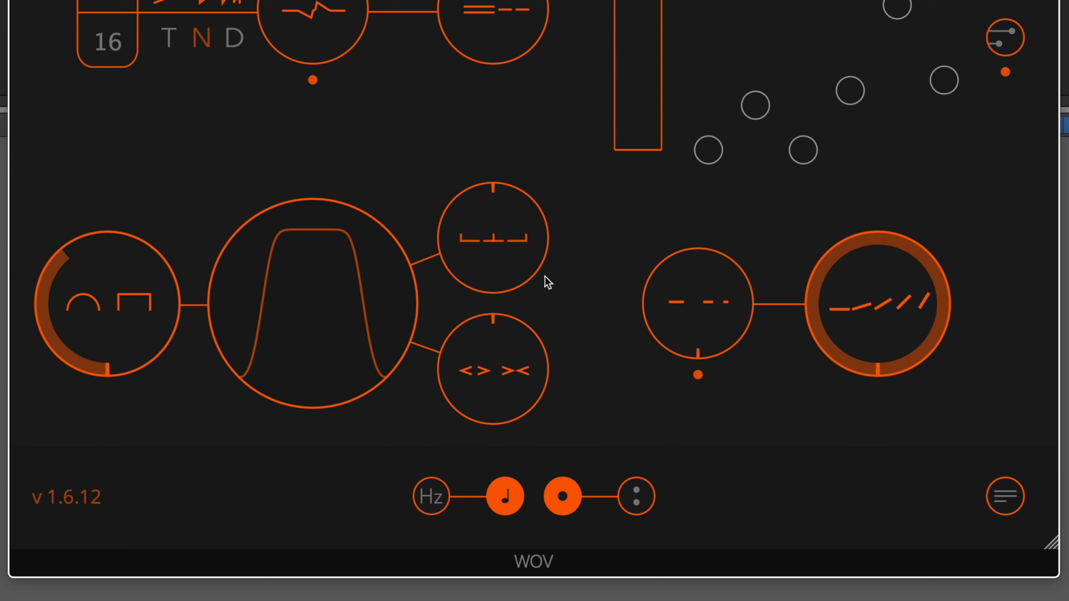
# Step: Vary the waveform's warp and shift its peak fully toward the end of the cycle and back
pyautogui.moveTo(519, 361); pyautogui.dragTo(569, 544)
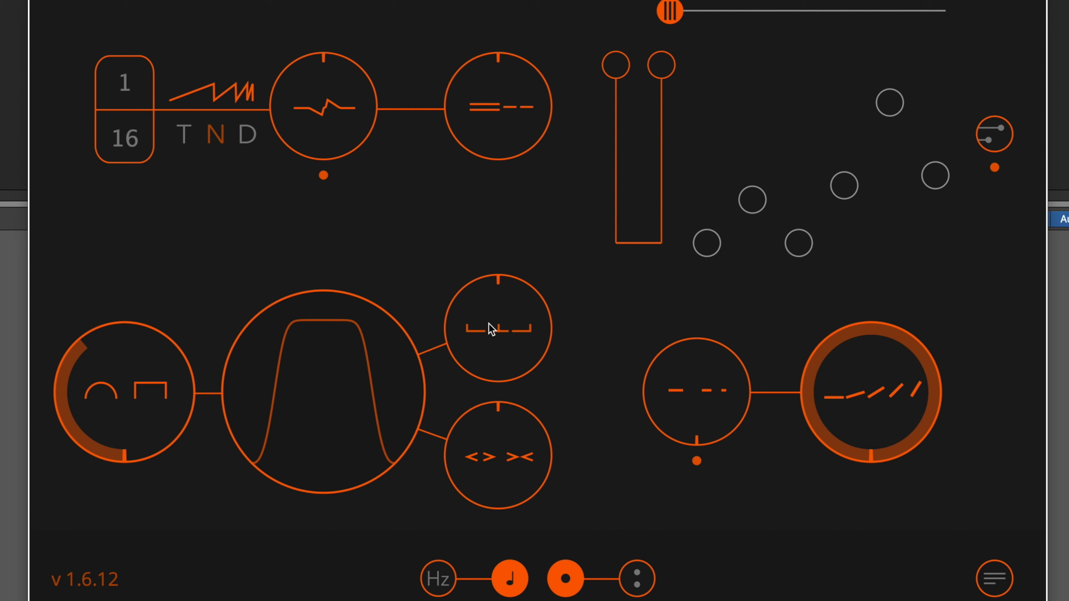
pyautogui.moveTo(507, 315); pyautogui.dragTo(511, 192)
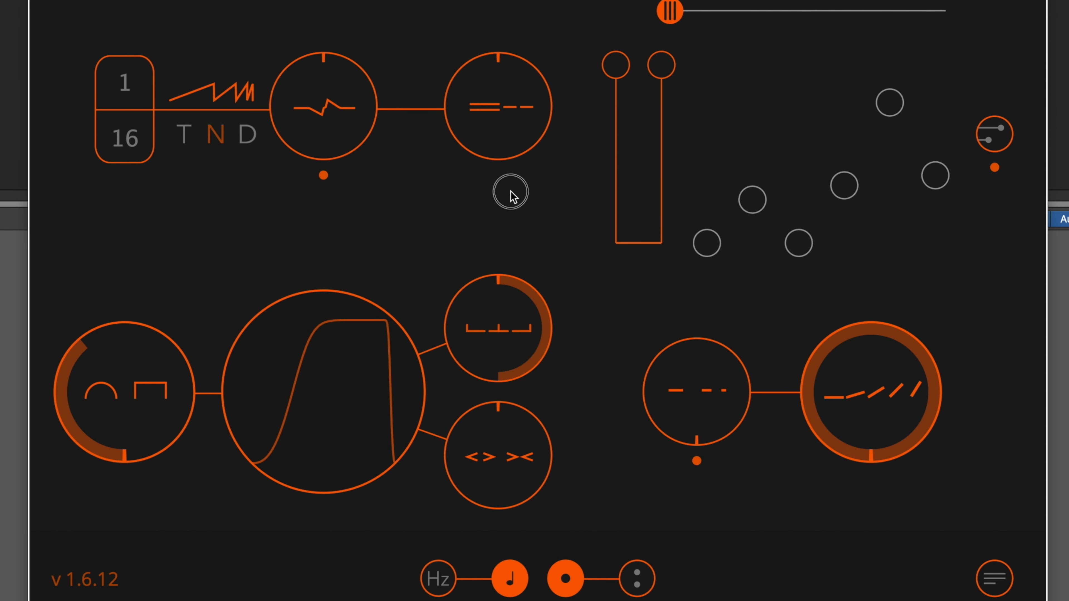
pyautogui.moveTo(529, 128); pyautogui.dragTo(531, 123)
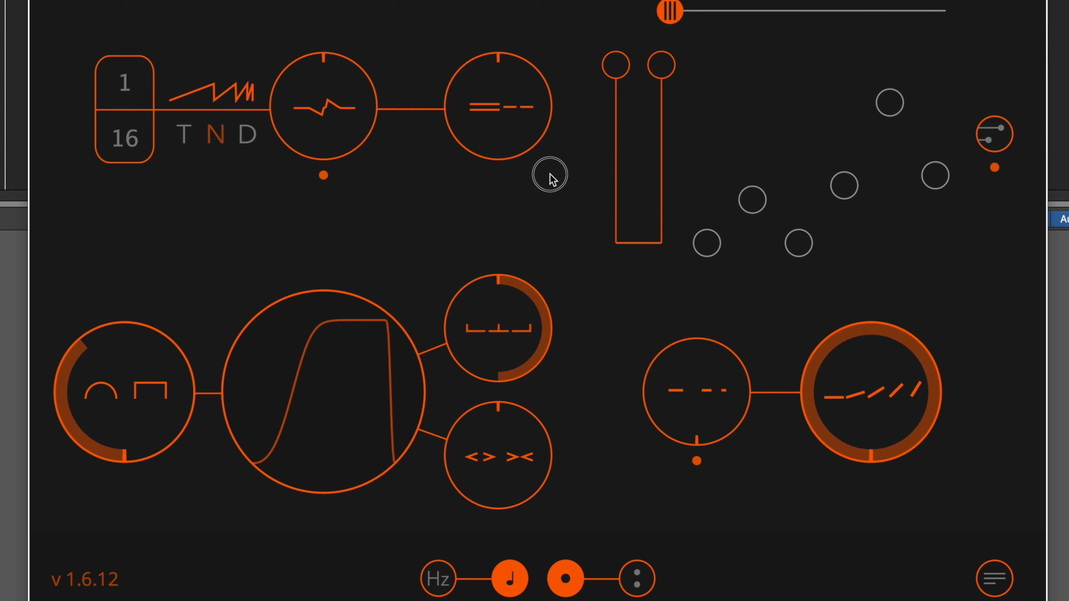
pyautogui.moveTo(551, 168); pyautogui.dragTo(585, 356)
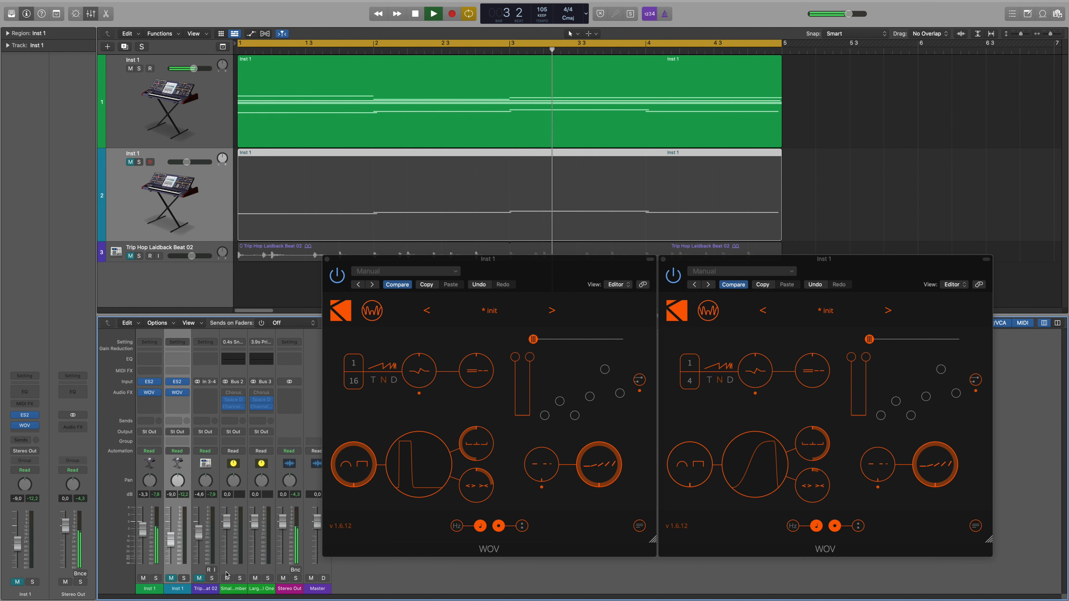
# Step: Unmute the second Inst 1 track and the Trip Hop Laidback Beat 02 track, muting the first Inst 1 track briefly for comparison
pyautogui.click(171, 578)
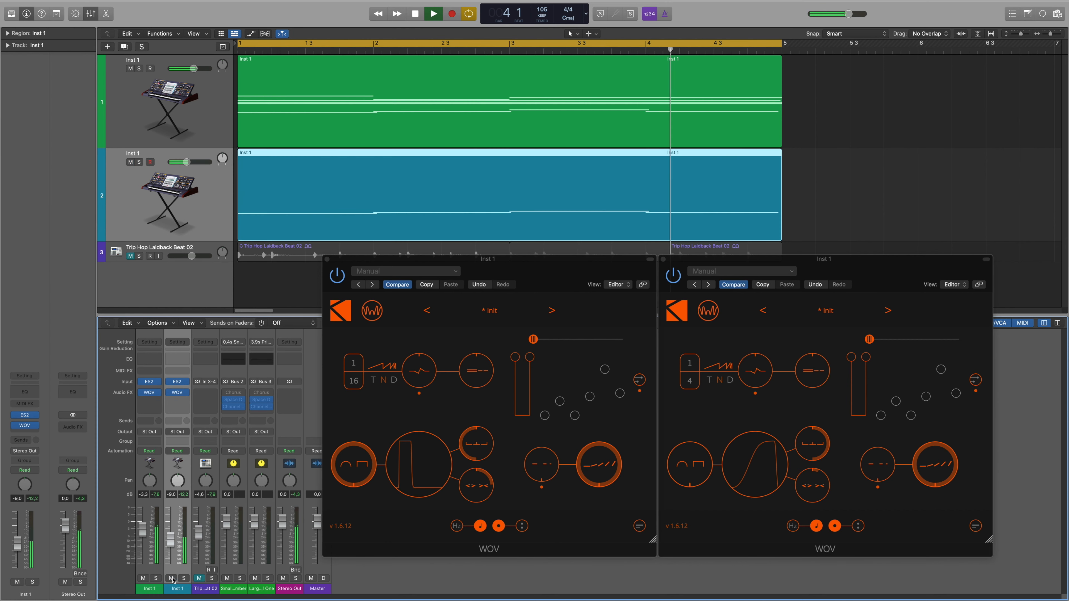
pyautogui.click(144, 579)
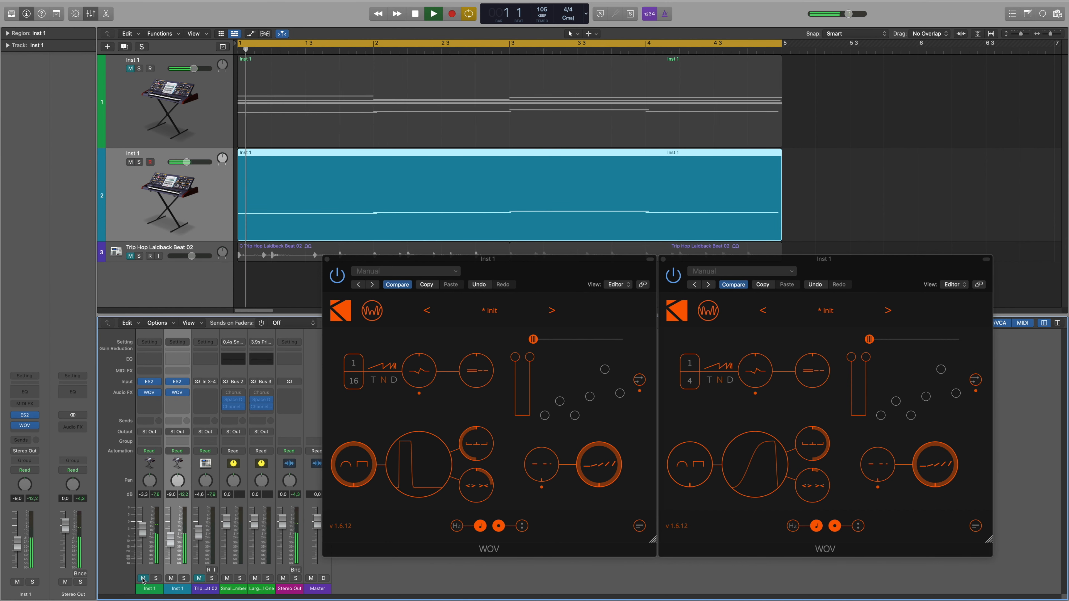
pyautogui.click(143, 579)
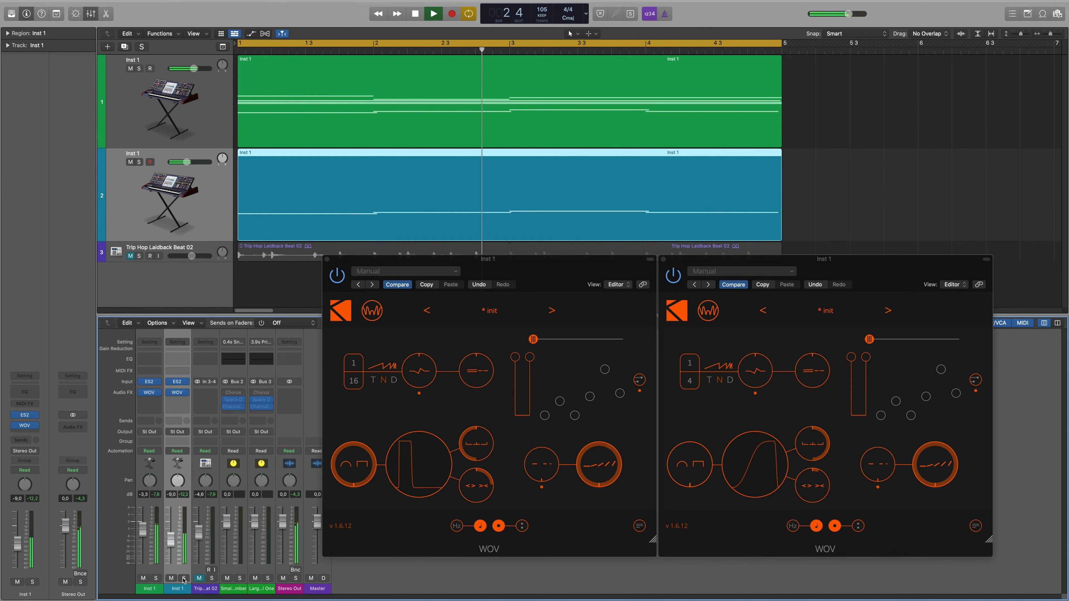
pyautogui.click(199, 579)
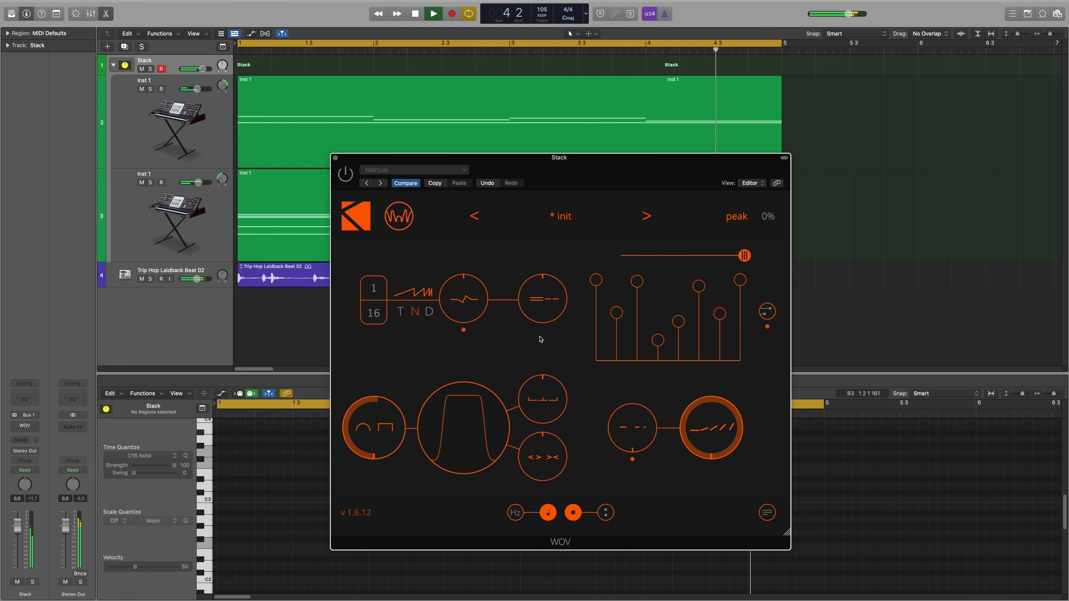
# Step: Enable WOV on the Stack track with depth at 74% and accent 5 at 54%
pyautogui.moveTo(694, 434); pyautogui.dragTo(699, 465)
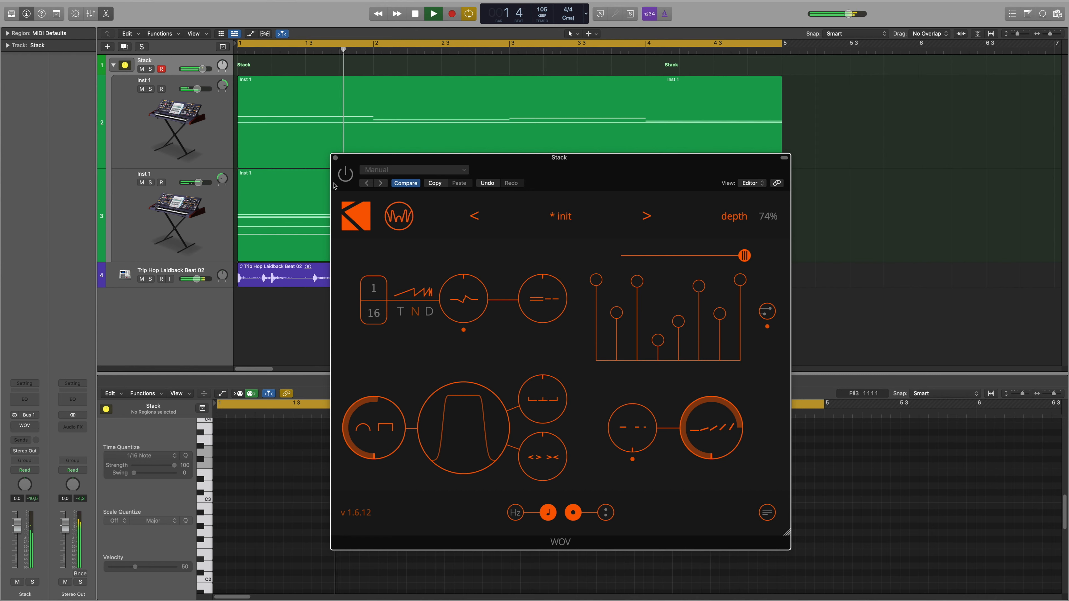
pyautogui.click(345, 175)
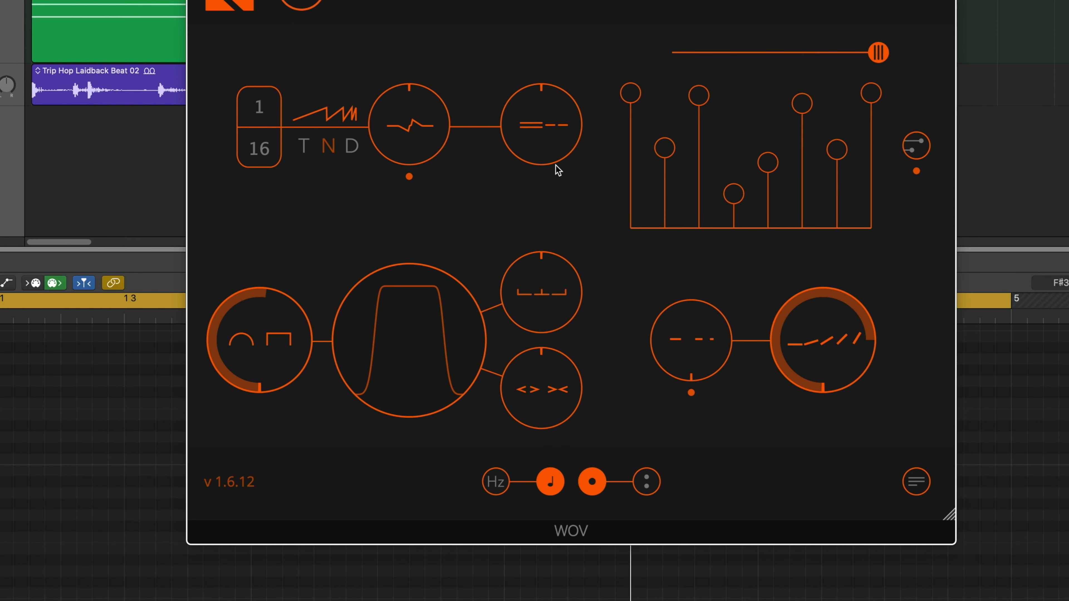
pyautogui.moveTo(768, 168); pyautogui.dragTo(768, 153)
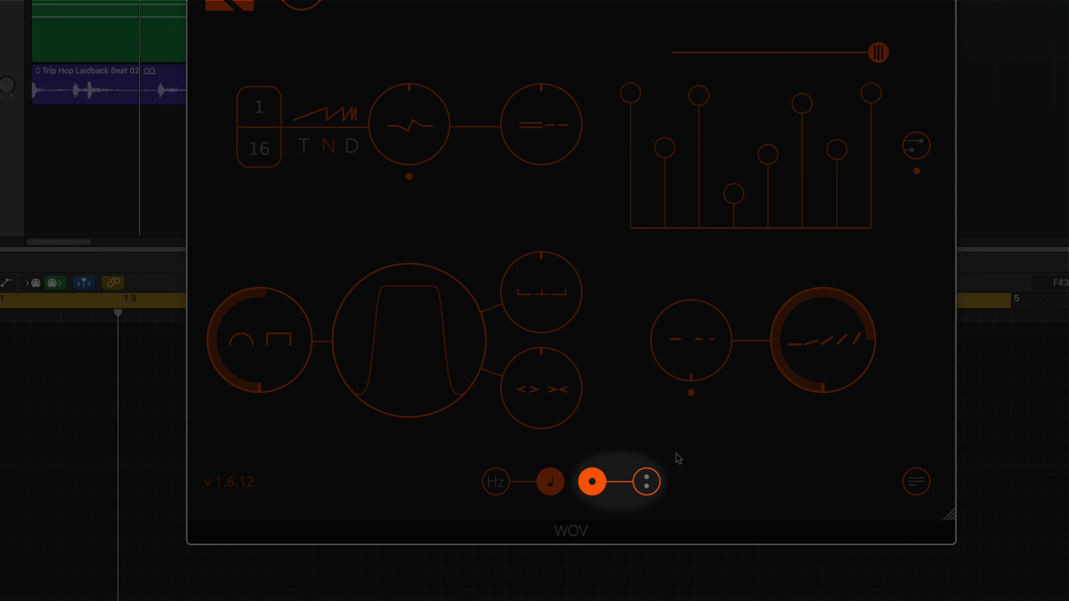
# Step: Switch WOV to the two-dot channel mode and turn on the option beside the accent sequence
pyautogui.click(656, 479)
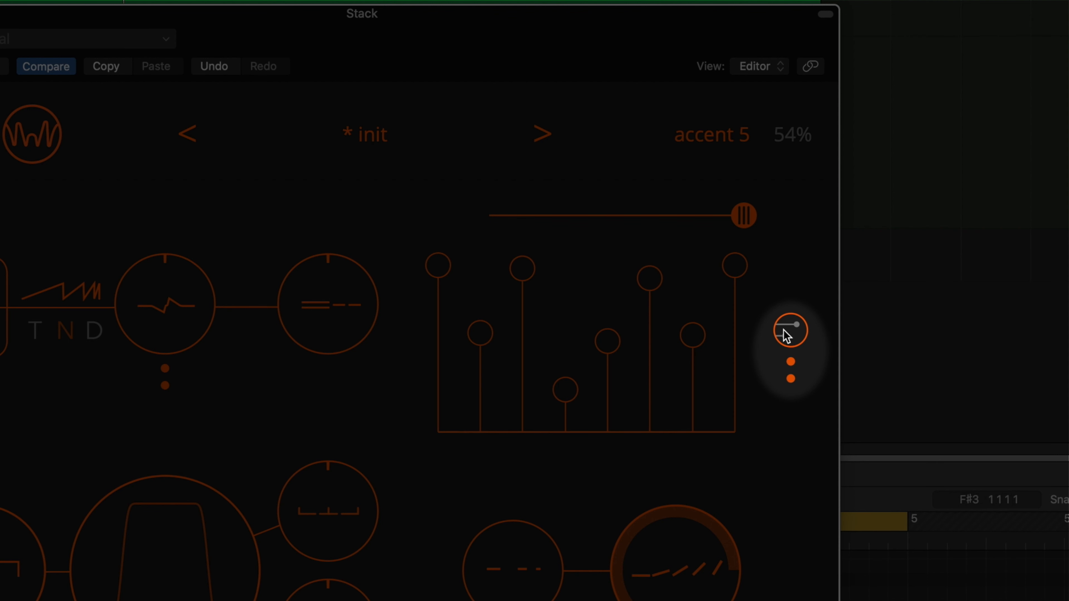
pyautogui.click(786, 334)
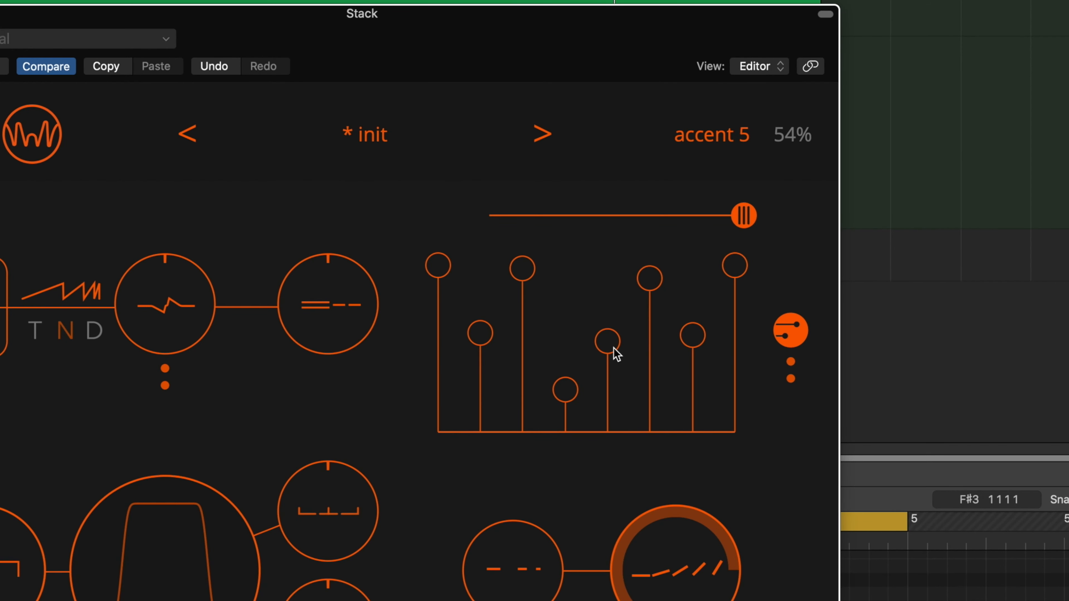
# Step: Reshape the accents by raising accent 5, lowering accent 6, and setting accent 3 to 71% and accent 2 to 24%, with depth at 97%
pyautogui.moveTo(616, 312); pyautogui.dragTo(649, 405)
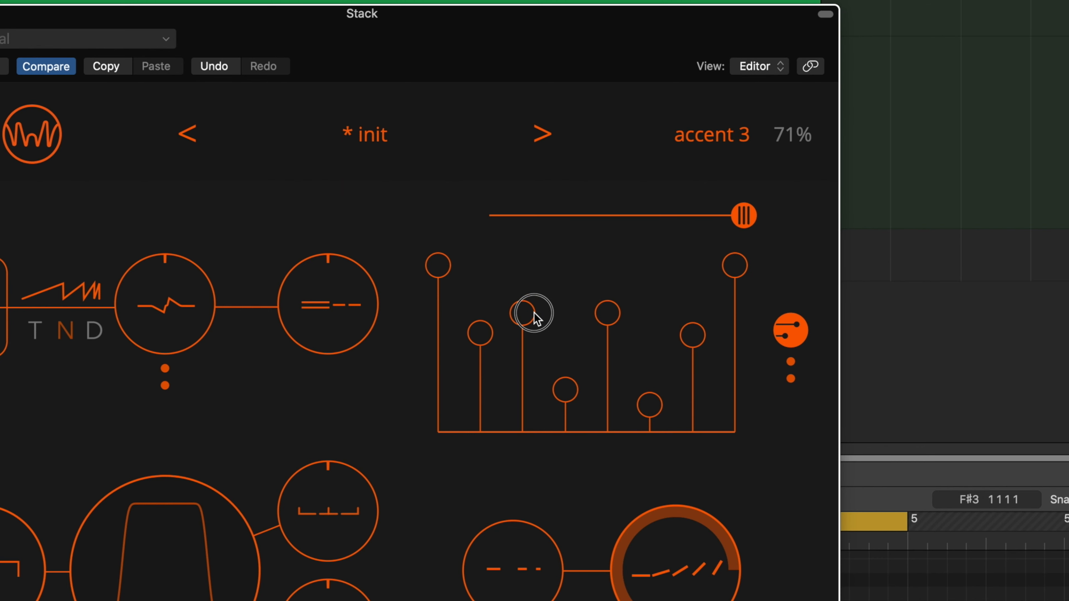
pyautogui.moveTo(479, 333); pyautogui.dragTo(489, 392)
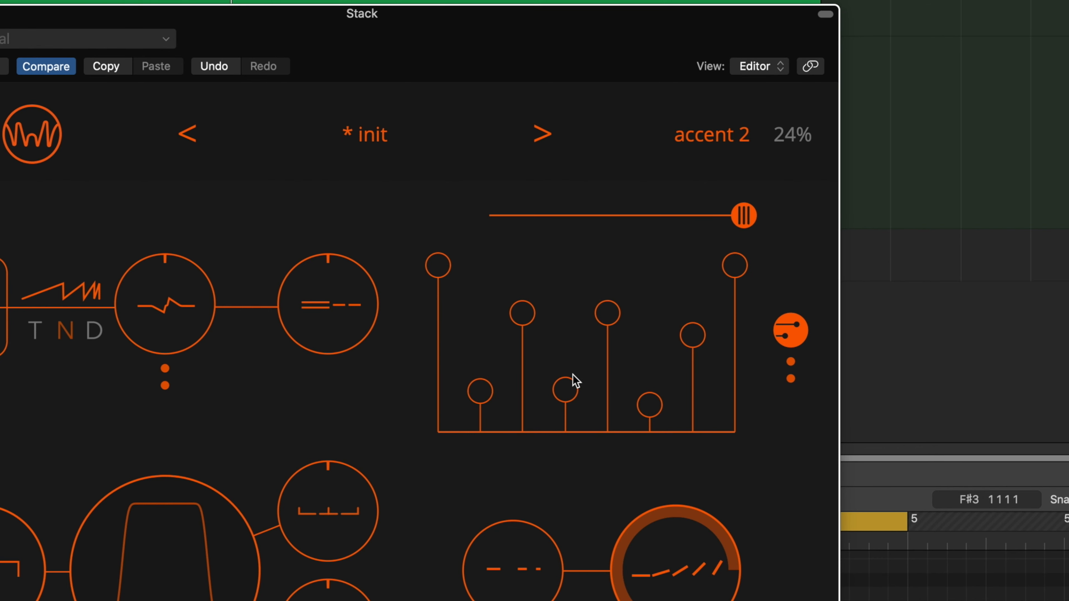
pyautogui.moveTo(700, 546); pyautogui.dragTo(689, 515)
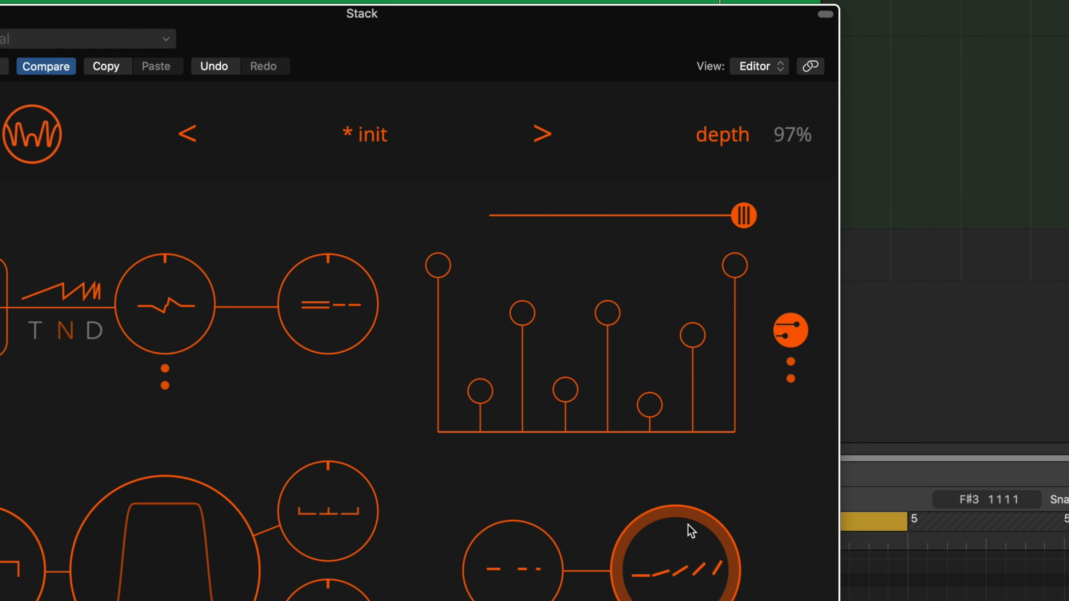